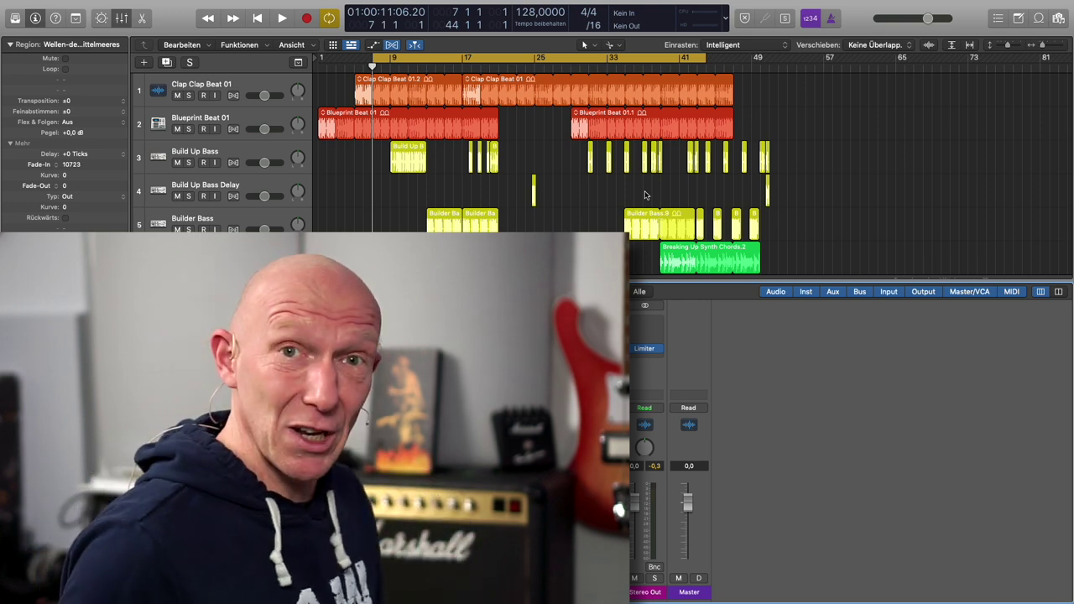
- Play back the arrangement from bar 7 and stop it around bar 22
{"action": "key", "text": "space"}
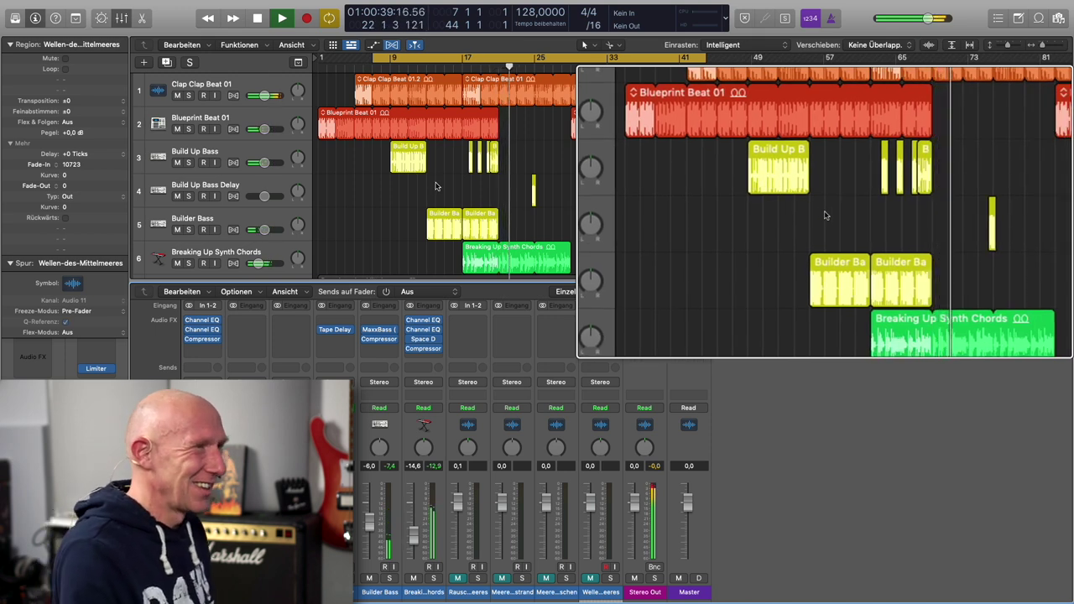
{"action": "key", "text": "space"}
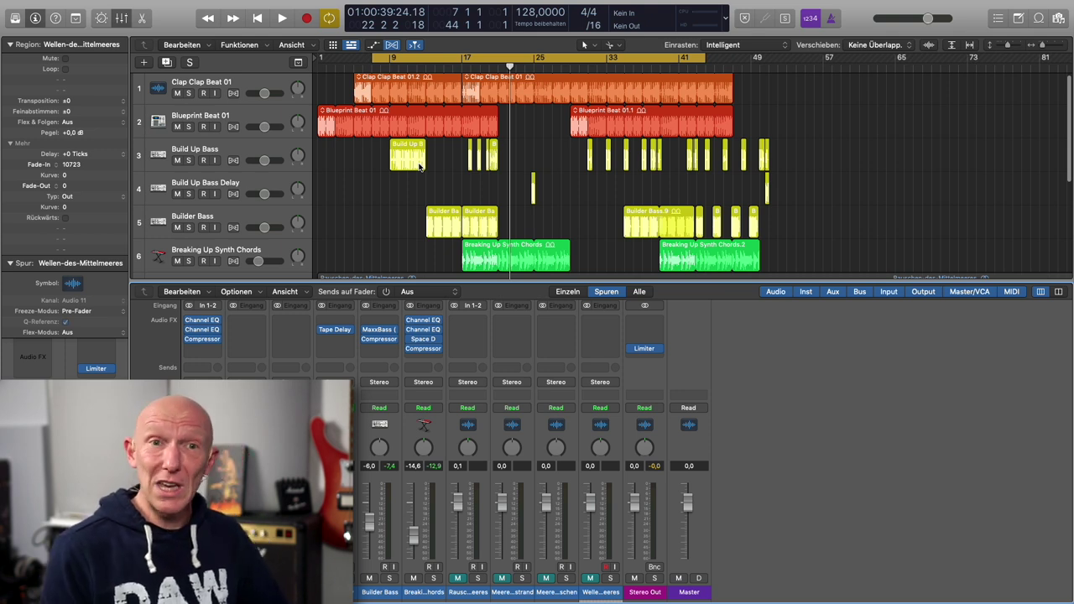
- Audition the Rauschen-des-Mittelmeeres track on its own in solo, ending with the solo switched off
{"action": "scroll", "coordinate": [419, 166], "scroll_direction": "down", "scroll_amount": 5}
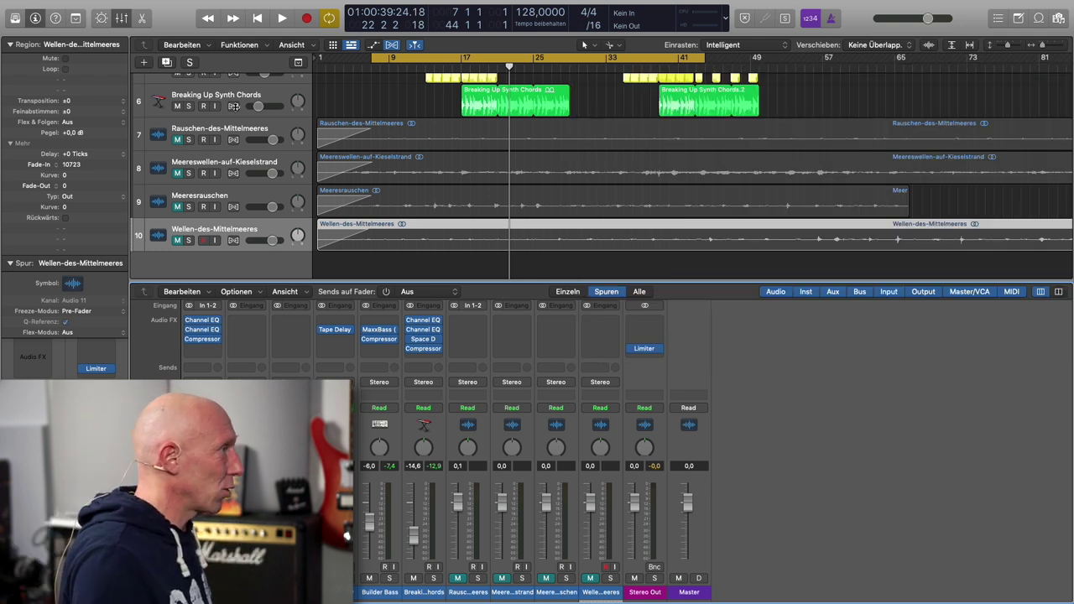
{"action": "left_click", "coordinate": [187, 140]}
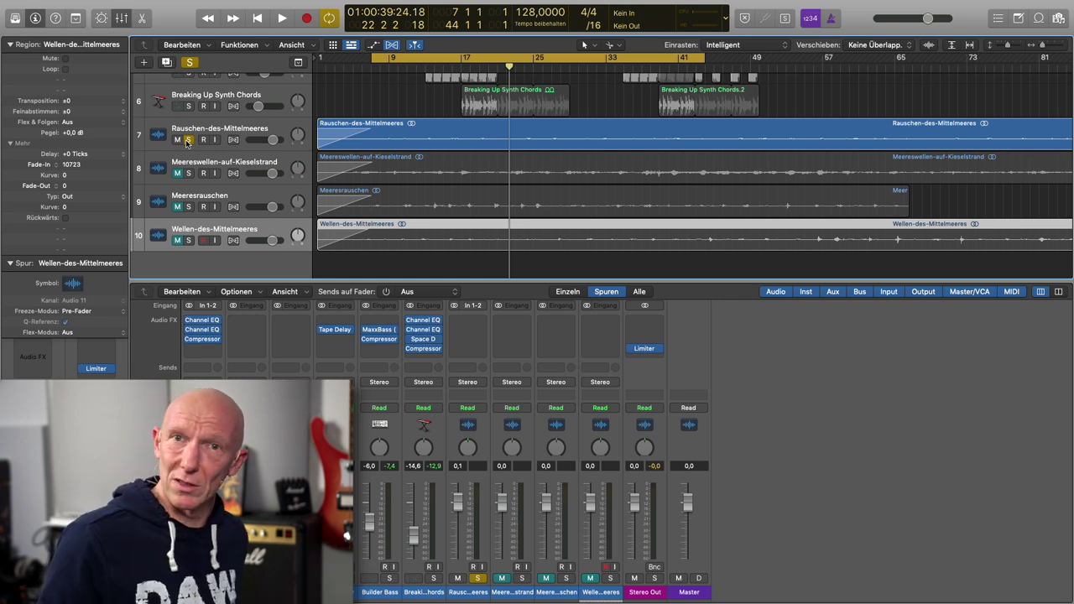
{"action": "key", "text": "space"}
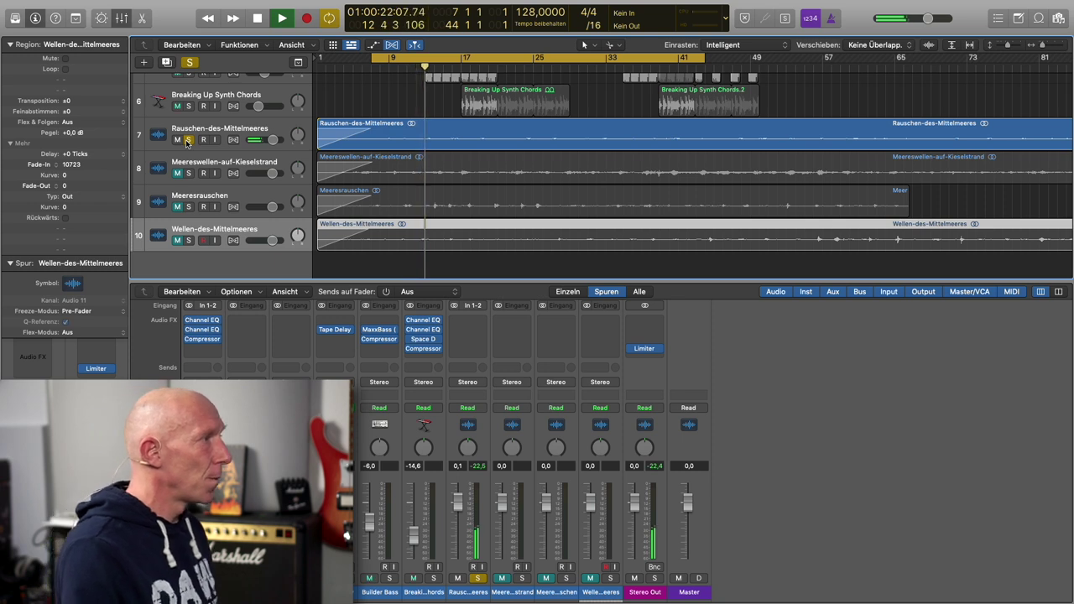
{"action": "key", "text": "space"}
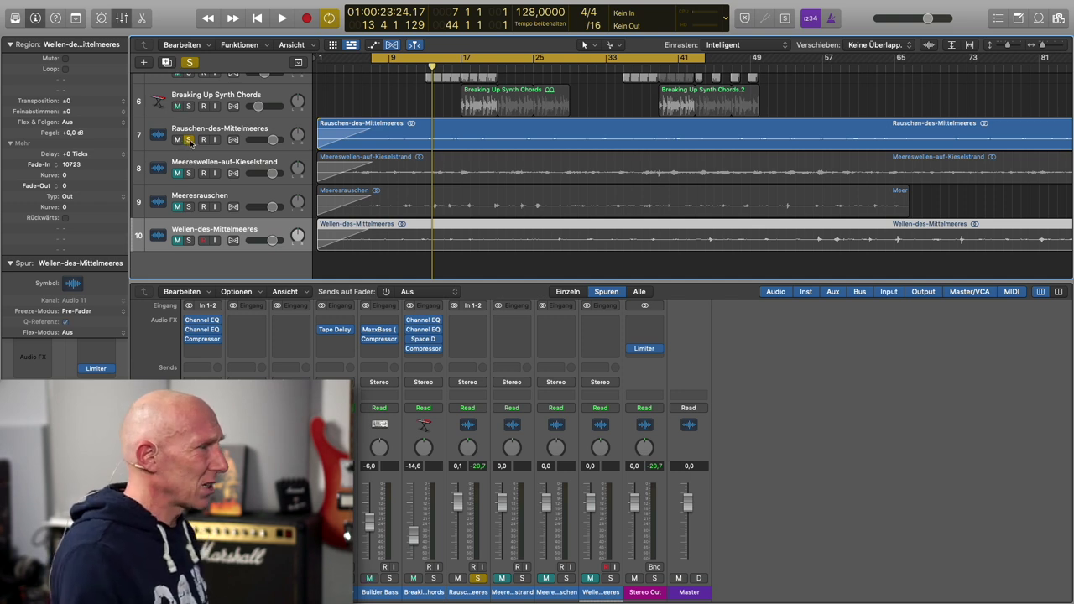
{"action": "left_click", "coordinate": [478, 582]}
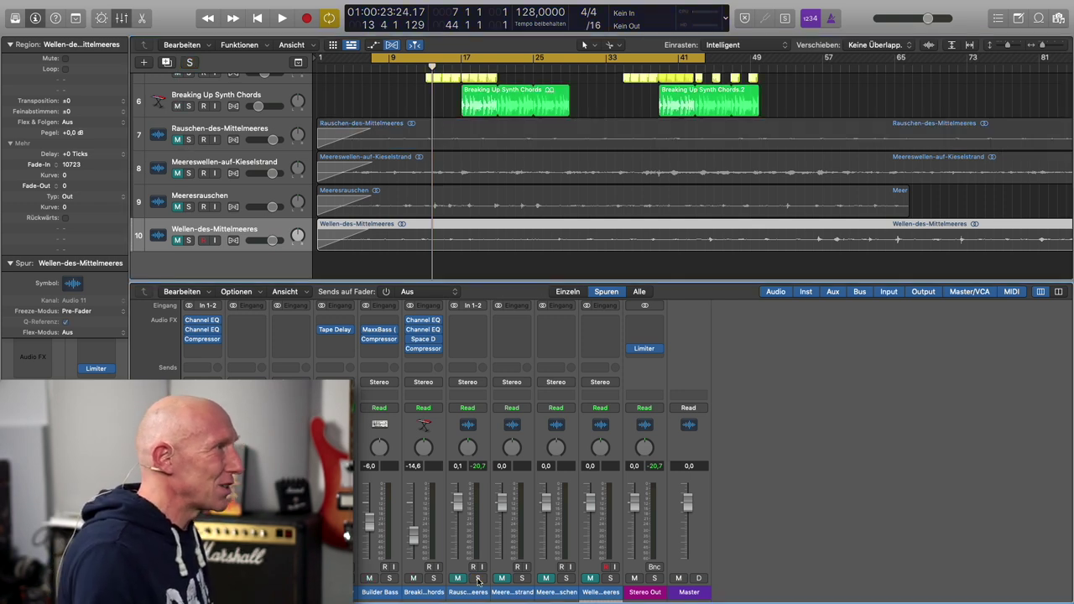
- Move the start of the cycle range to bar 20 and unmute the Rauschen-des-Mittelmeeres track
{"action": "scroll", "coordinate": [491, 86], "scroll_direction": "up", "scroll_amount": 4}
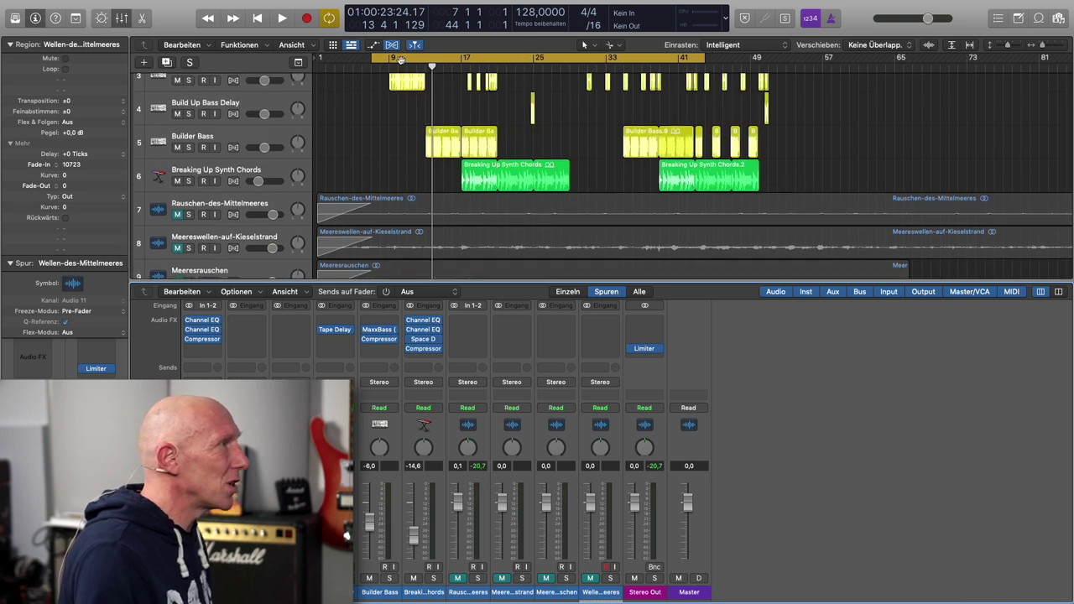
{"action": "left_click_drag", "start_coordinate": [375, 61], "coordinate": [493, 127]}
{"action": "key", "text": "space"}
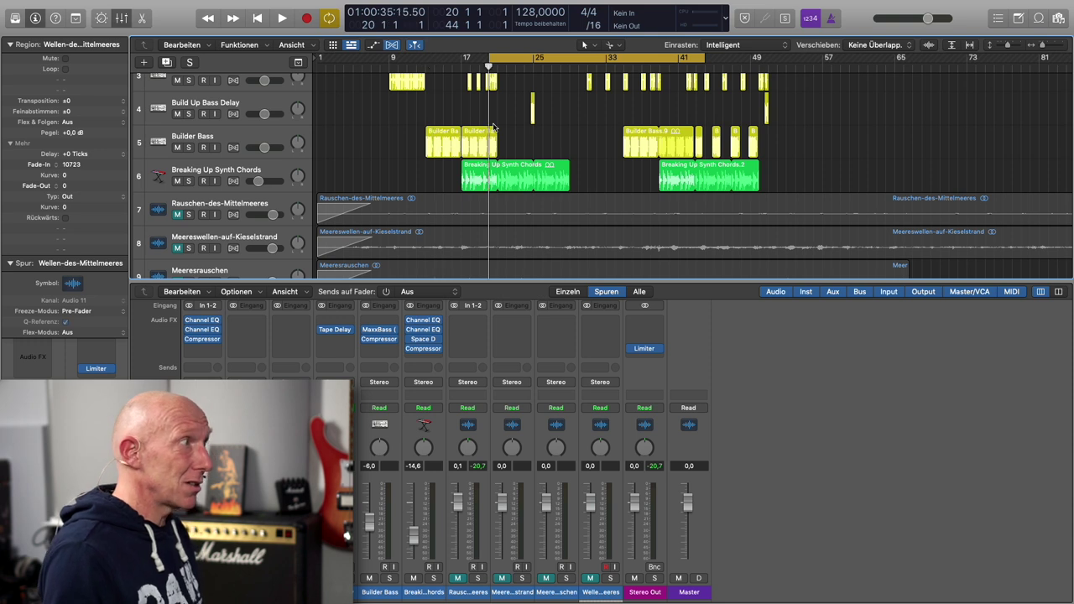
{"action": "left_click", "coordinate": [178, 214]}
{"action": "left_click", "coordinate": [283, 203]}
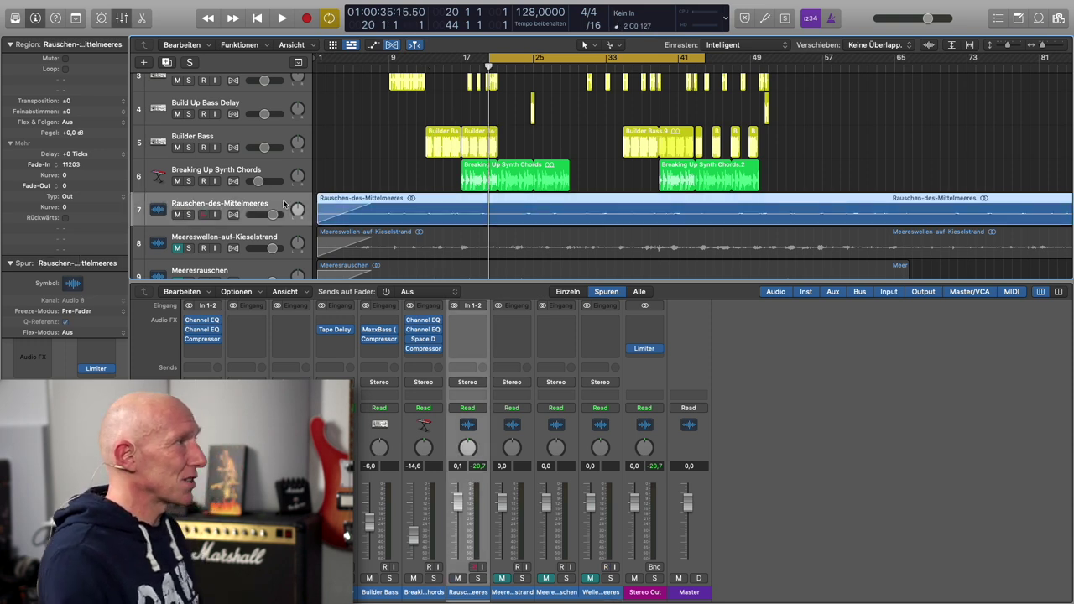
- Play the cycle range and compare the mix with Rauschen-des-Mittelmeeres muted, unmuted and briefly soloed, leaving the track unmuted
{"action": "key", "text": "space"}
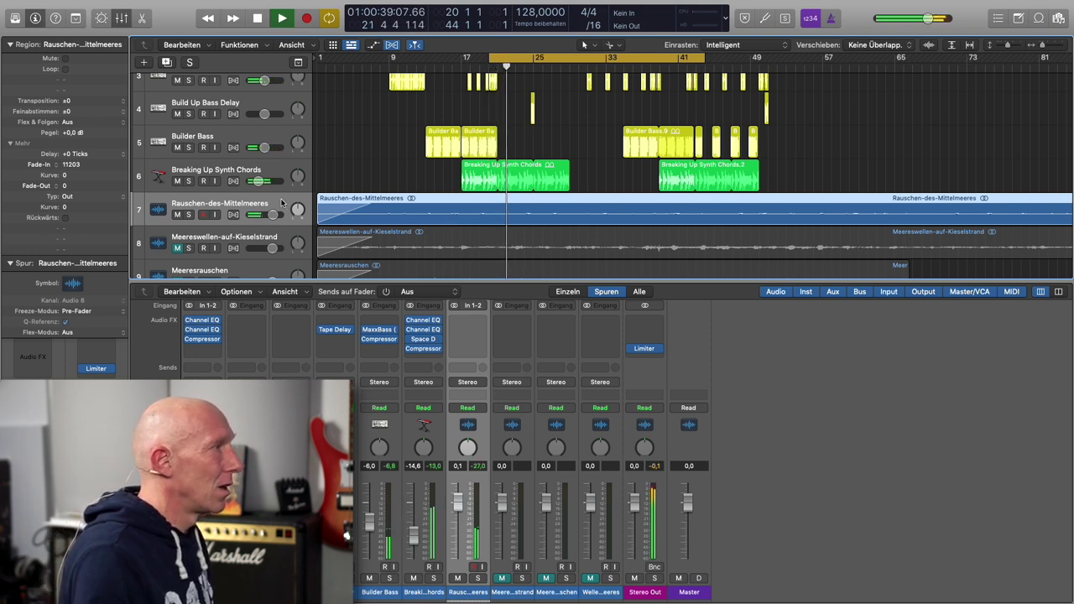
{"action": "left_click", "coordinate": [177, 214]}
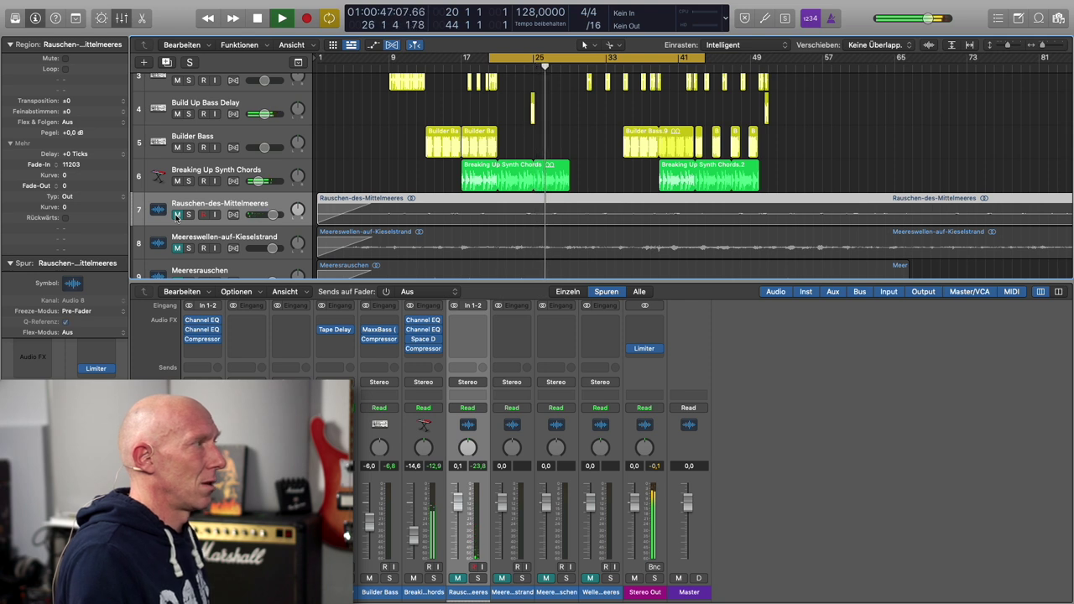
{"action": "left_click", "coordinate": [177, 215]}
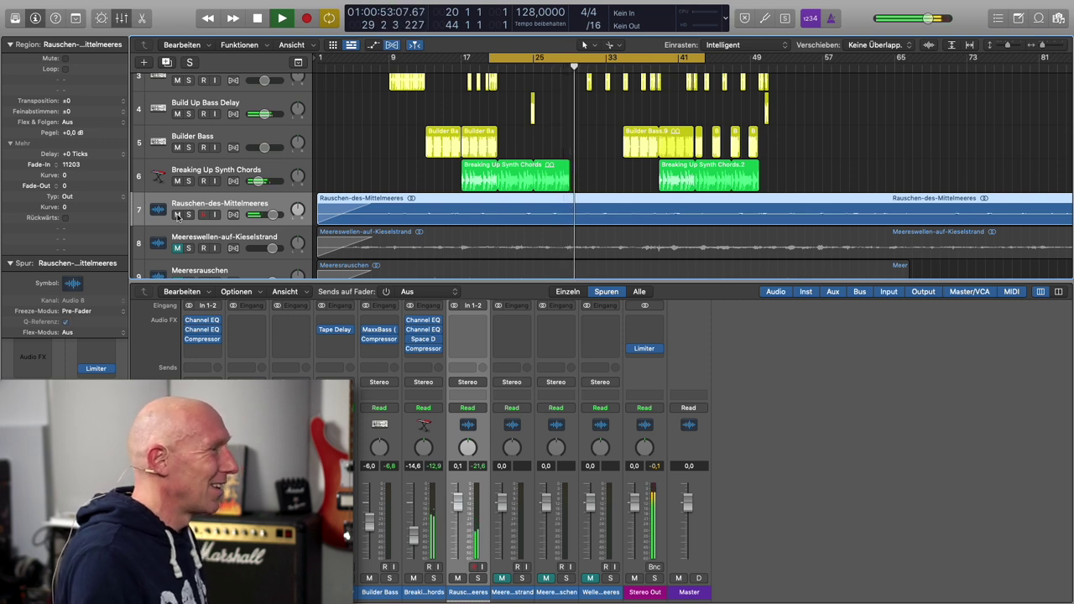
{"action": "left_click", "coordinate": [478, 578]}
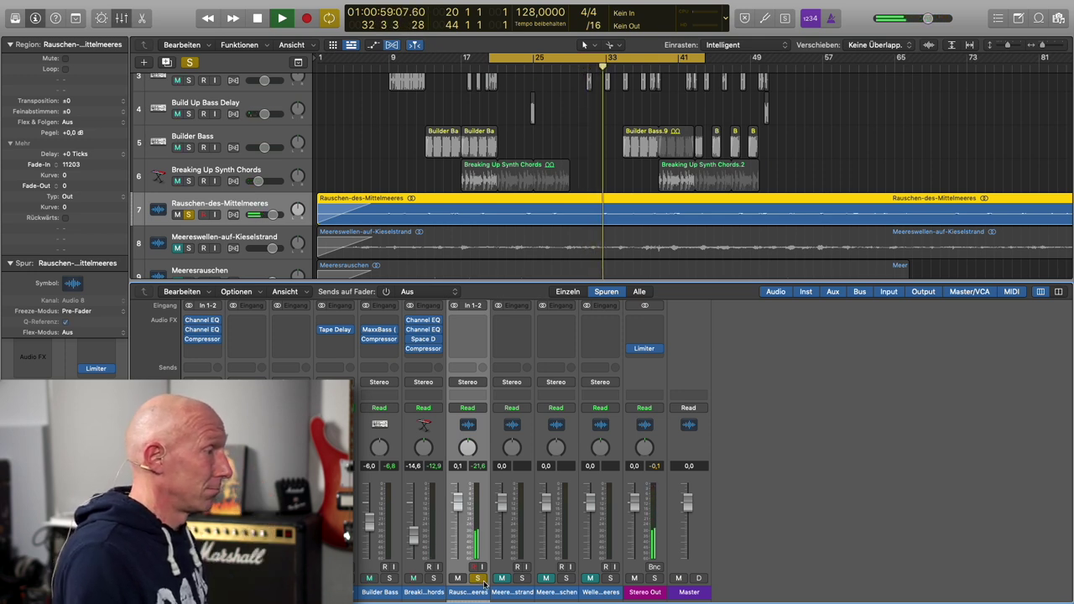
{"action": "left_click", "coordinate": [478, 579]}
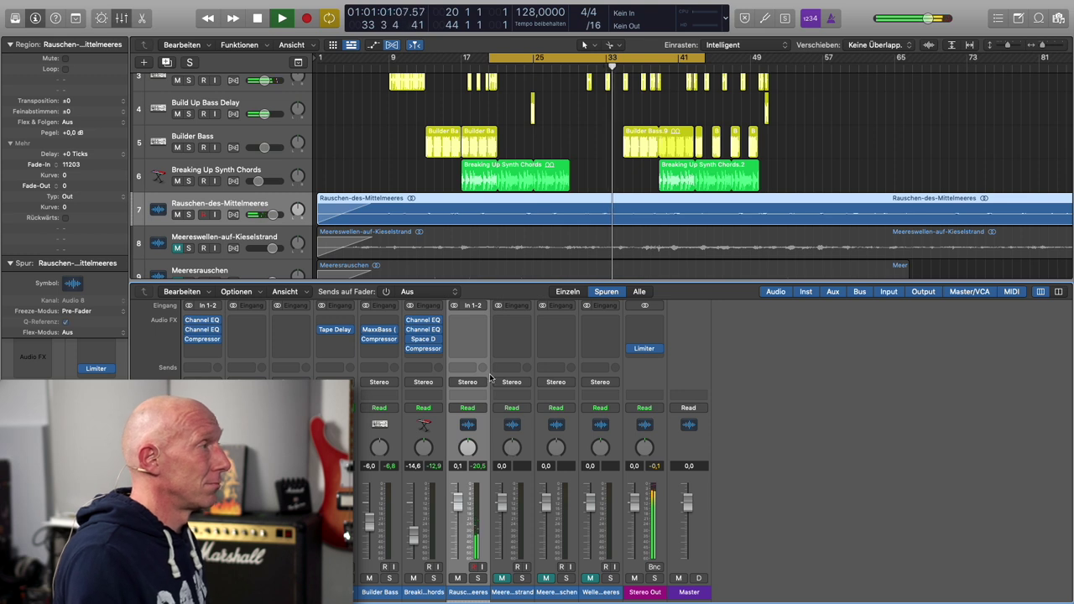
{"action": "left_click", "coordinate": [177, 215]}
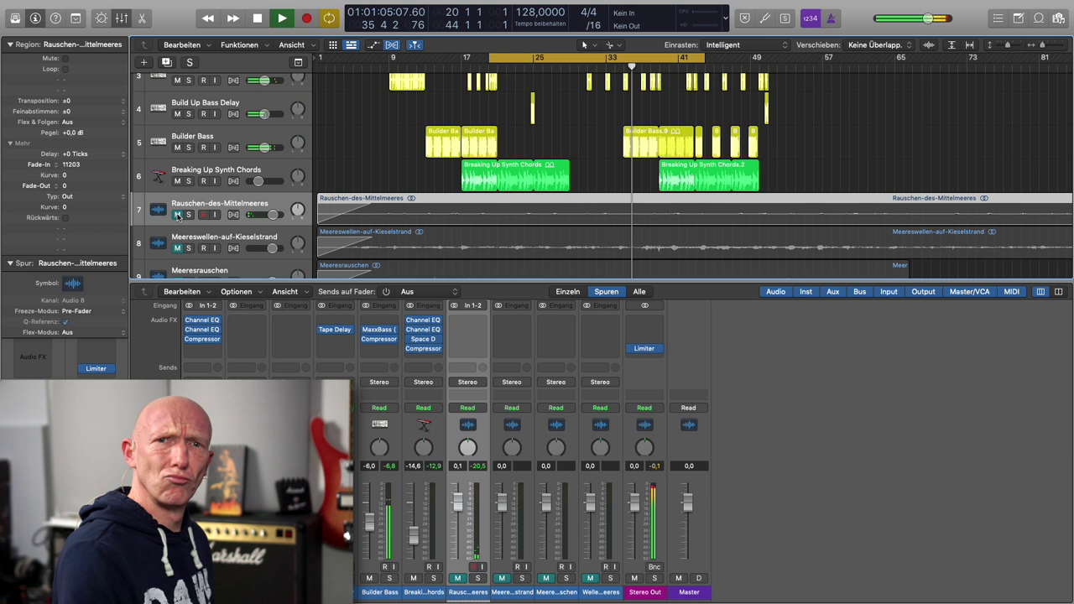
{"action": "left_click", "coordinate": [177, 215]}
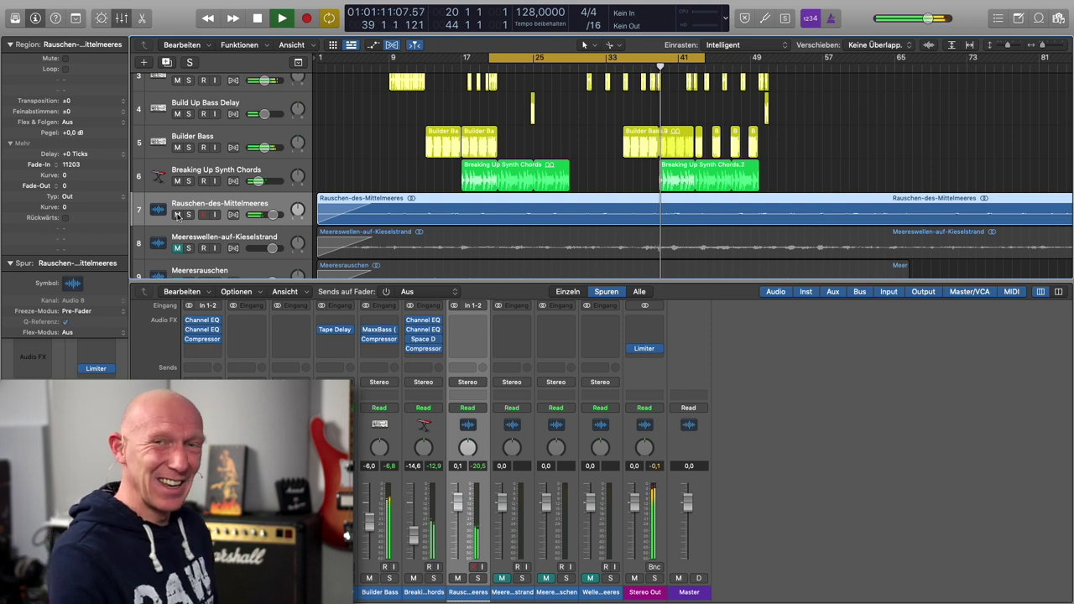
{"action": "key", "text": "space"}
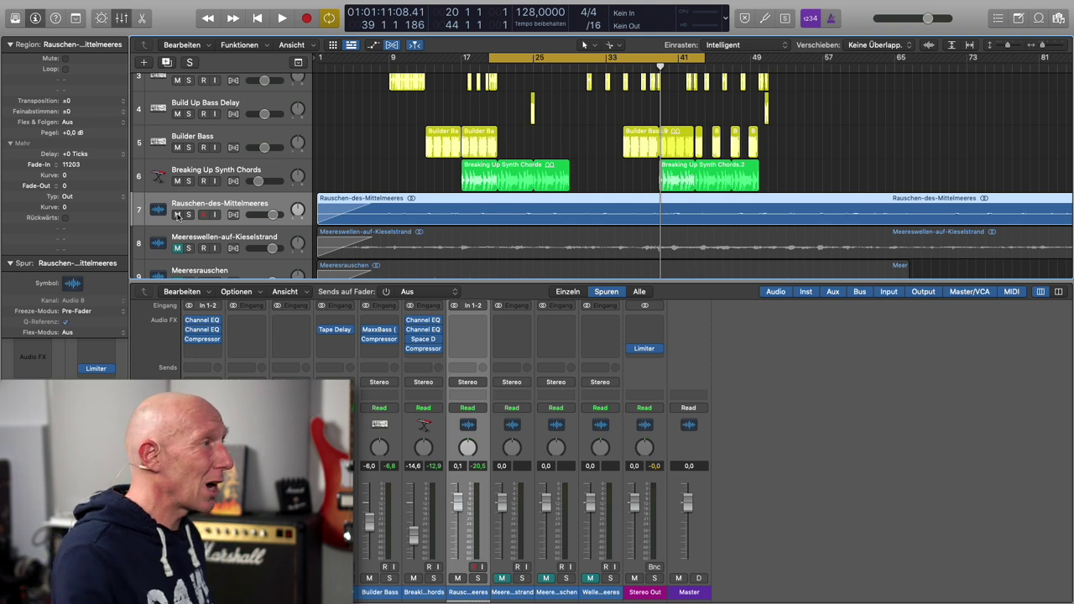
- Unmute the Wellen-des-Mittelmeeres track and play it back soloed from the cycle start
{"action": "scroll", "coordinate": [252, 130], "scroll_direction": "down", "scroll_amount": 5}
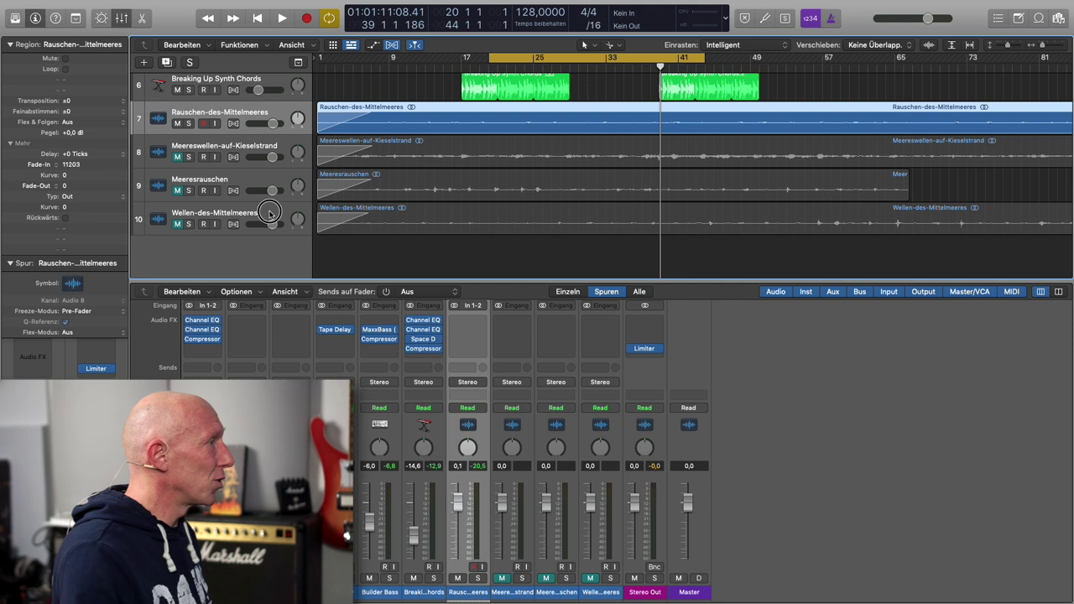
{"action": "left_click", "coordinate": [239, 216]}
{"action": "left_click", "coordinate": [177, 224]}
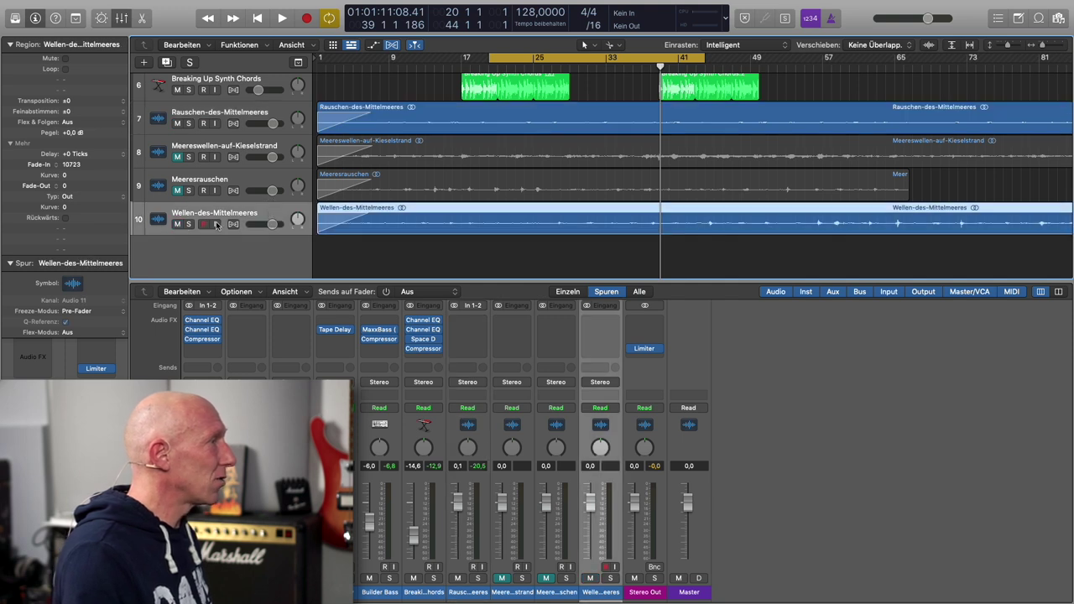
{"action": "left_click", "coordinate": [189, 224]}
{"action": "key", "text": "space"}
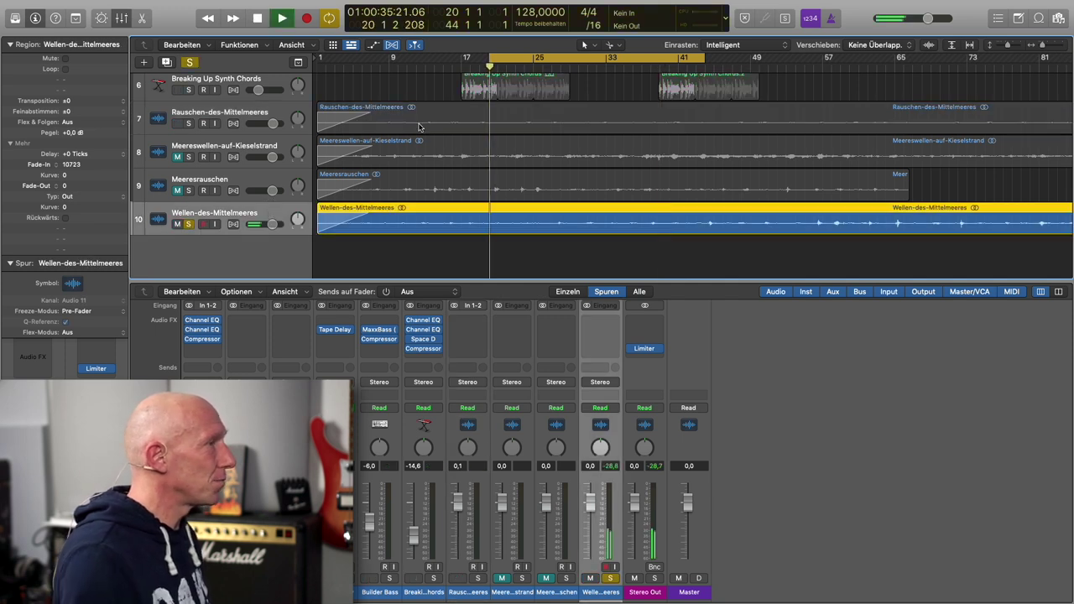
- Pan Rauschen-des-Mittelmeeres to -64 and Wellen-des-Mittelmeeres to +63 while auditioning them in solo, ending with all solos cleared
{"action": "left_click", "coordinate": [188, 124], "text": "alt"}
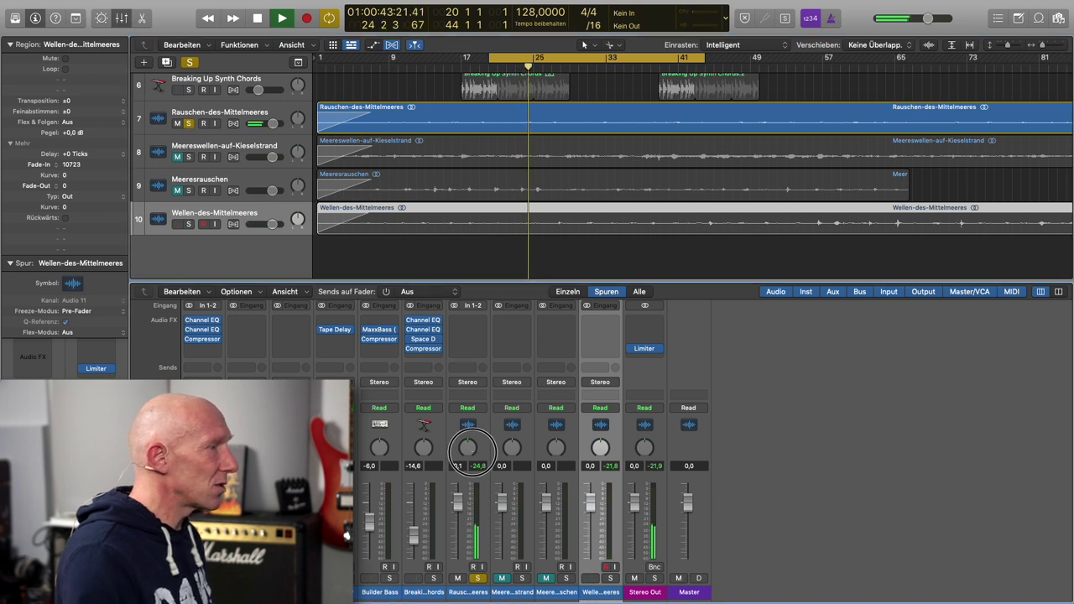
{"action": "left_click_drag", "start_coordinate": [468, 448], "coordinate": [457, 474]}
{"action": "left_click_drag", "start_coordinate": [598, 459], "coordinate": [601, 369]}
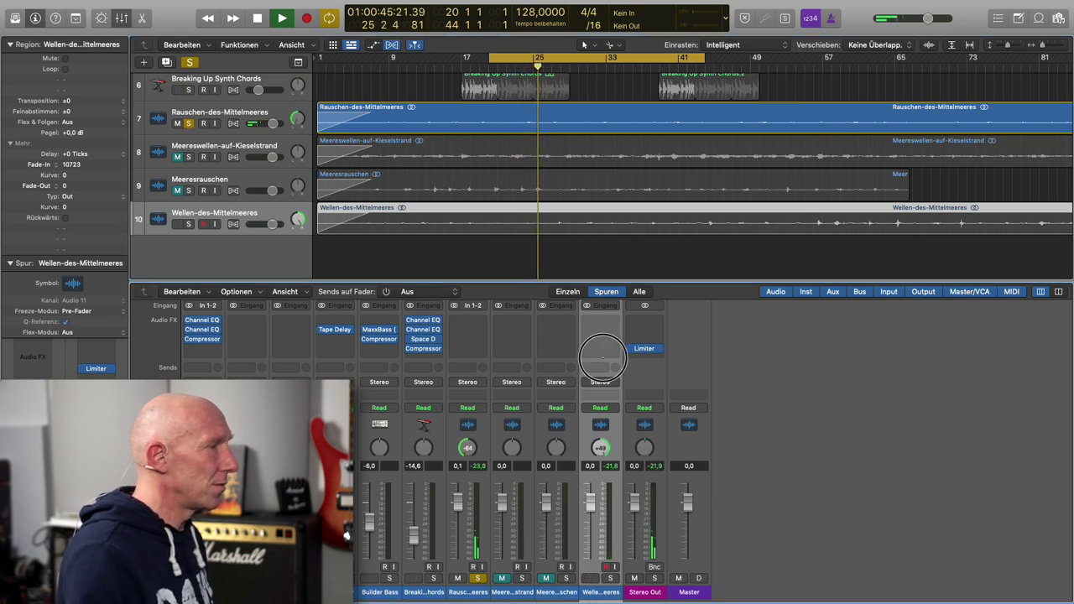
{"action": "left_click", "coordinate": [610, 578]}
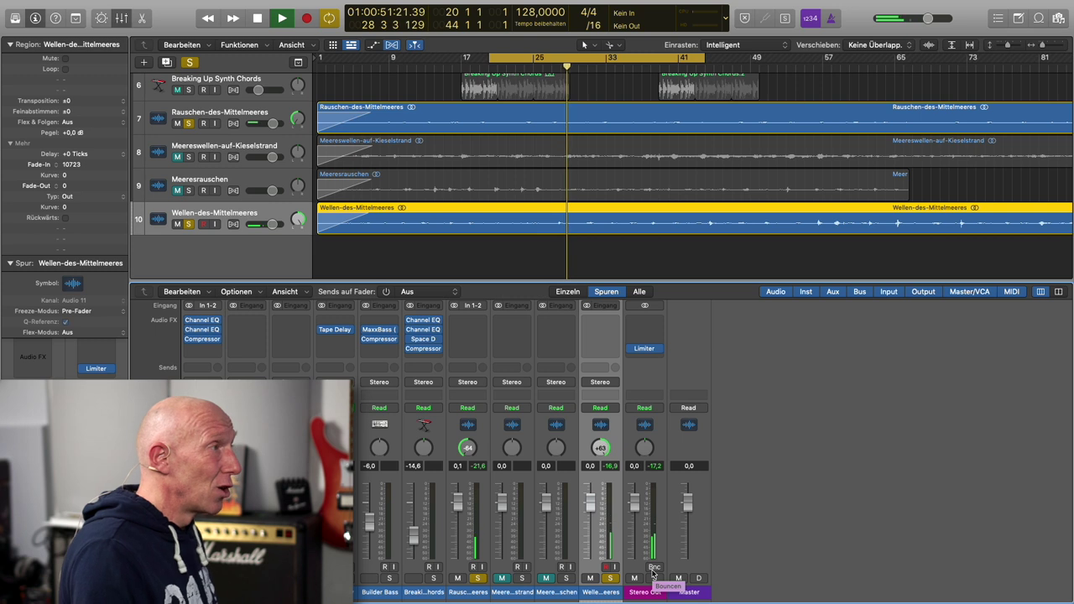
{"action": "left_click", "coordinate": [192, 65]}
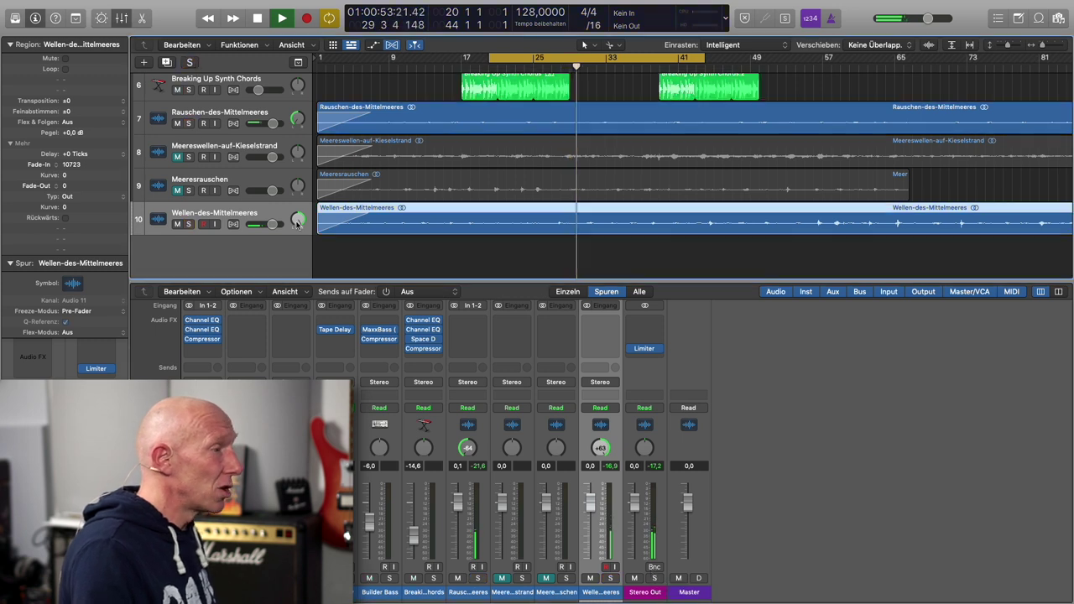
- Select the Rauschen-des-Mittelmeeres and Wellen-des-Mittelmeeres channels and compare the playing mix with both muted and unmuted
{"action": "left_click", "coordinate": [458, 570]}
{"action": "left_click", "coordinate": [592, 571], "text": "shift"}
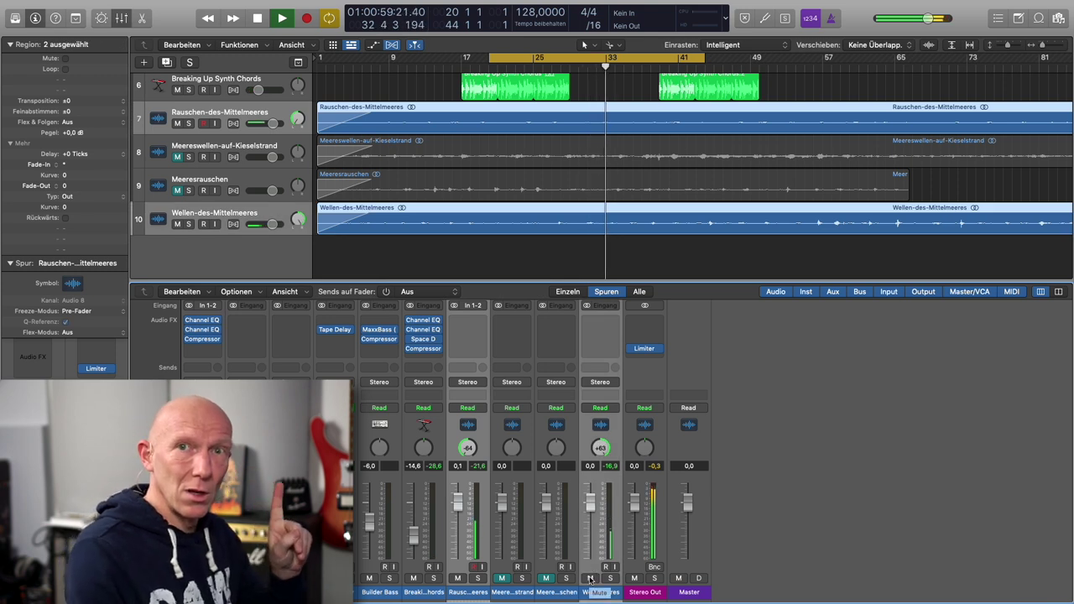
{"action": "left_click", "coordinate": [590, 578]}
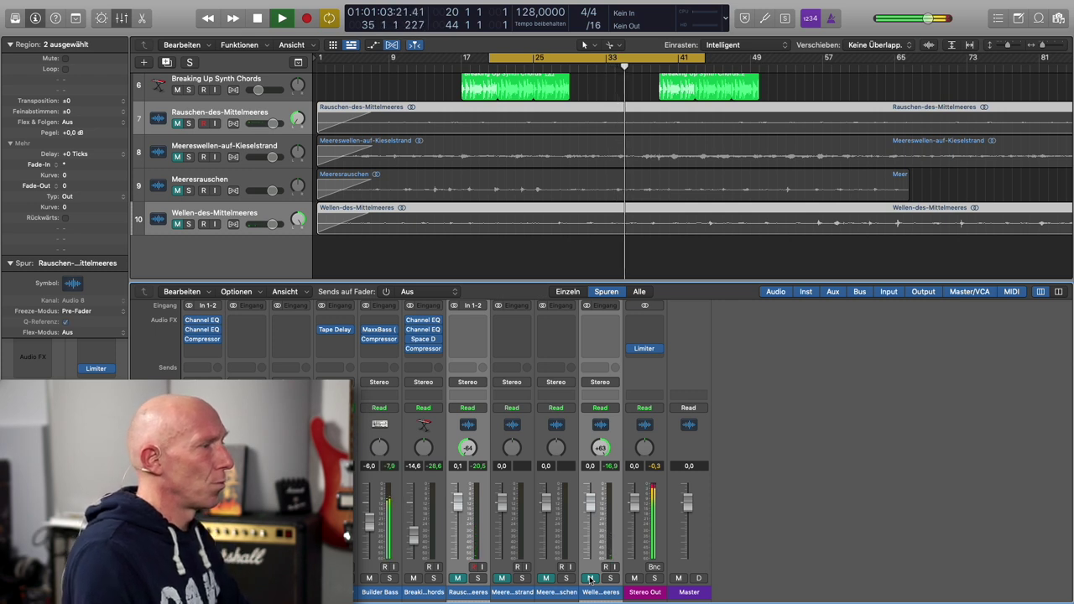
{"action": "left_click", "coordinate": [590, 578]}
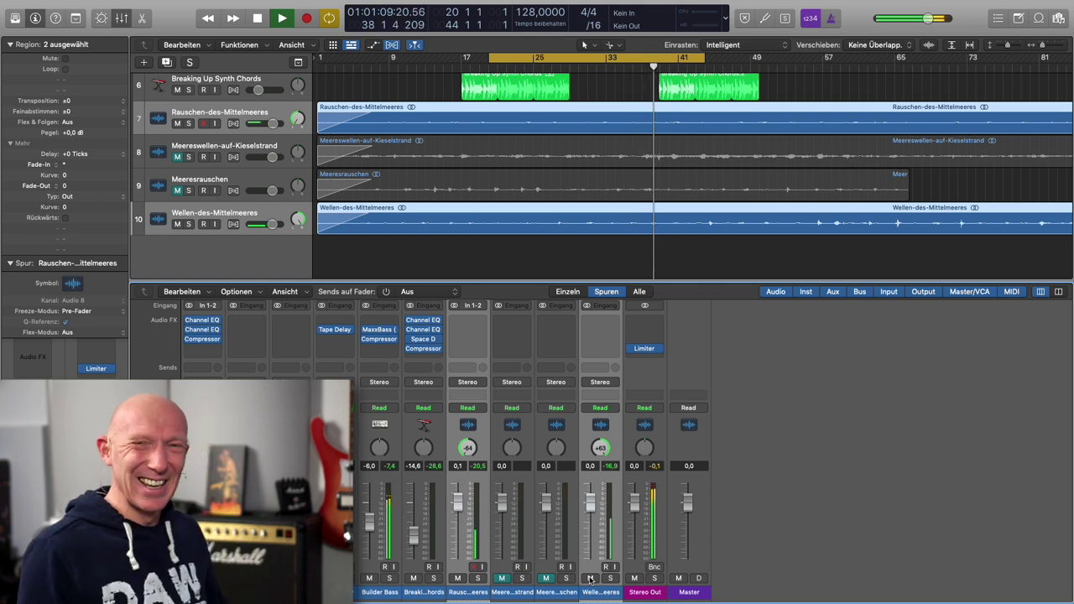
{"action": "key", "text": "space"}
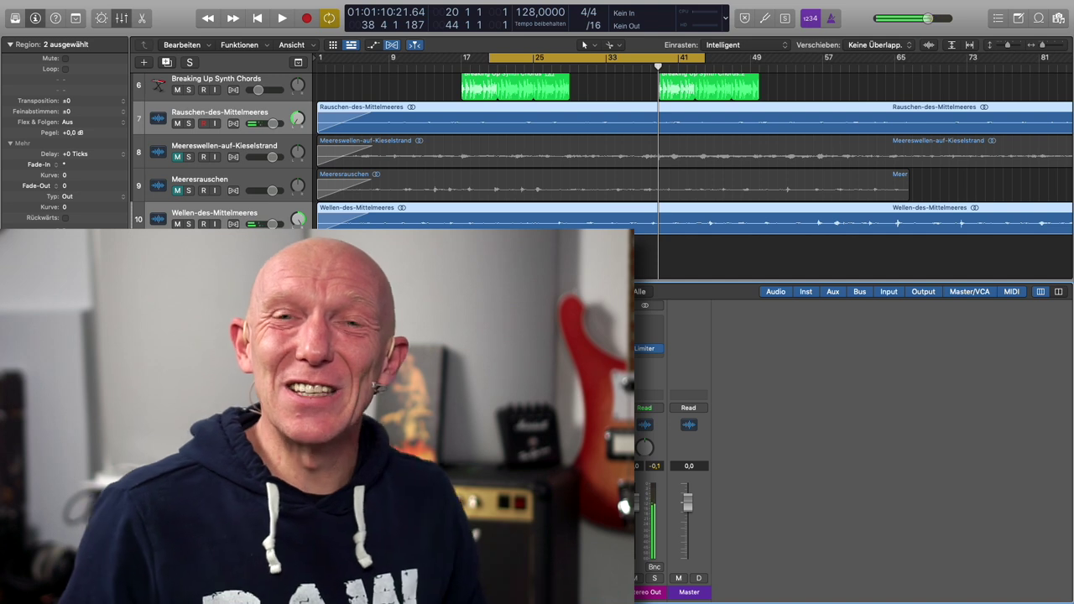